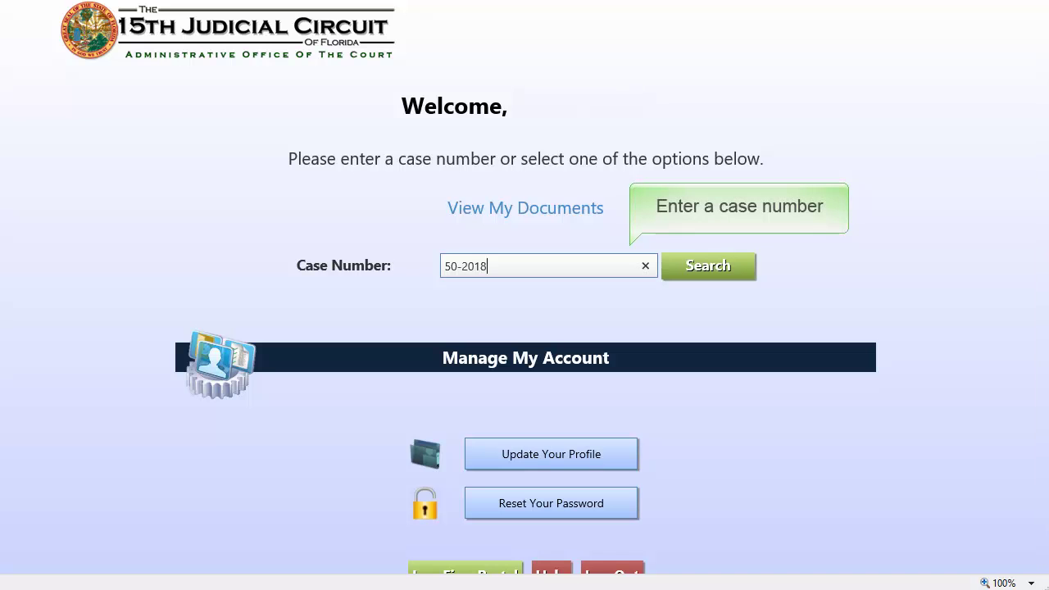
Step: Look up case 50-2018-CA-016317-XXXX-MB and confirm it as the correct case
{"action": "type", "text": "-CA-016317-XX"}
{"action": "type", "text": "XX-MB"}
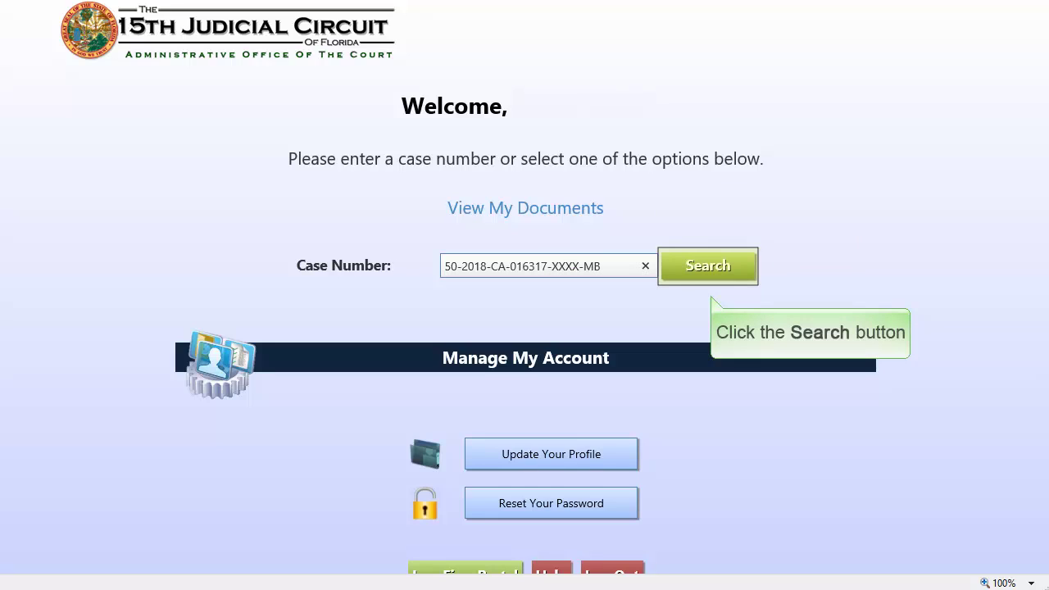
{"action": "left_click", "coordinate": [708, 265]}
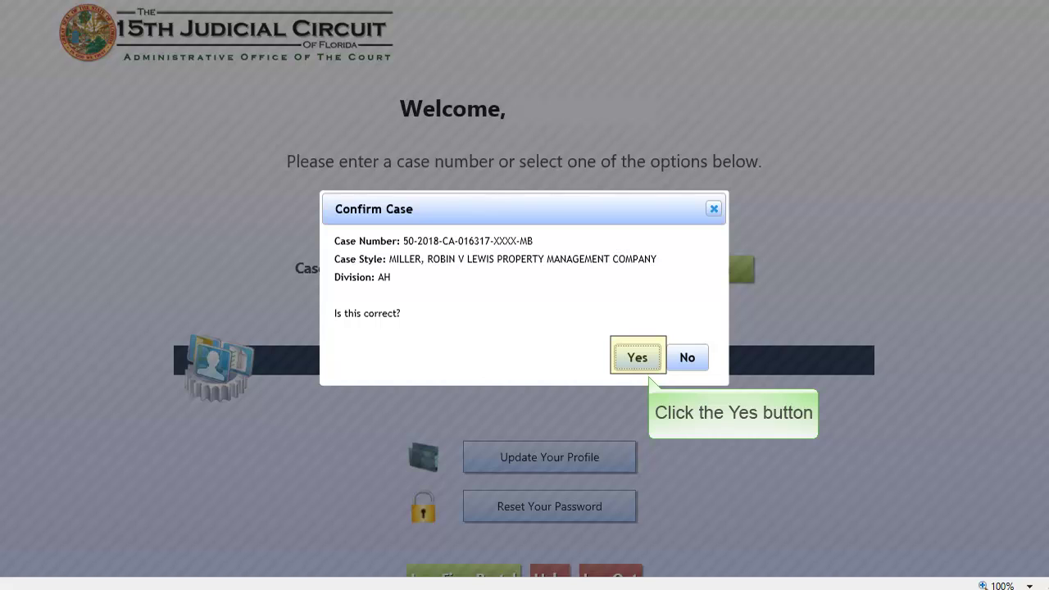
{"action": "left_click", "coordinate": [638, 357]}
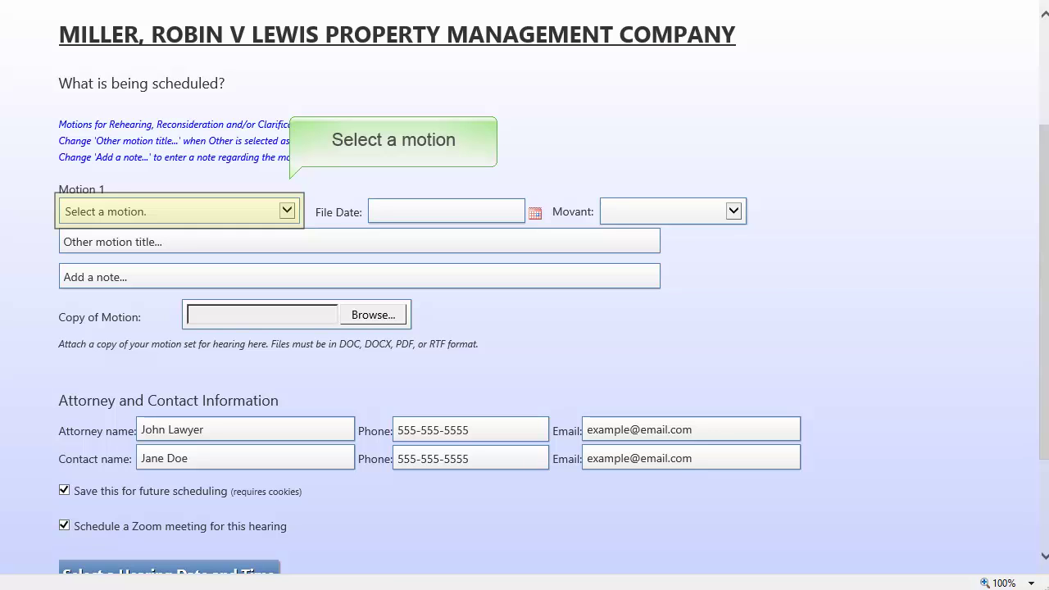
Step: Set Motion 1 to Motion for Attorneys Fees, filed 10/02/2020, with Plaintiff/Petitioner as movant
{"action": "key", "text": "alt+Down"}
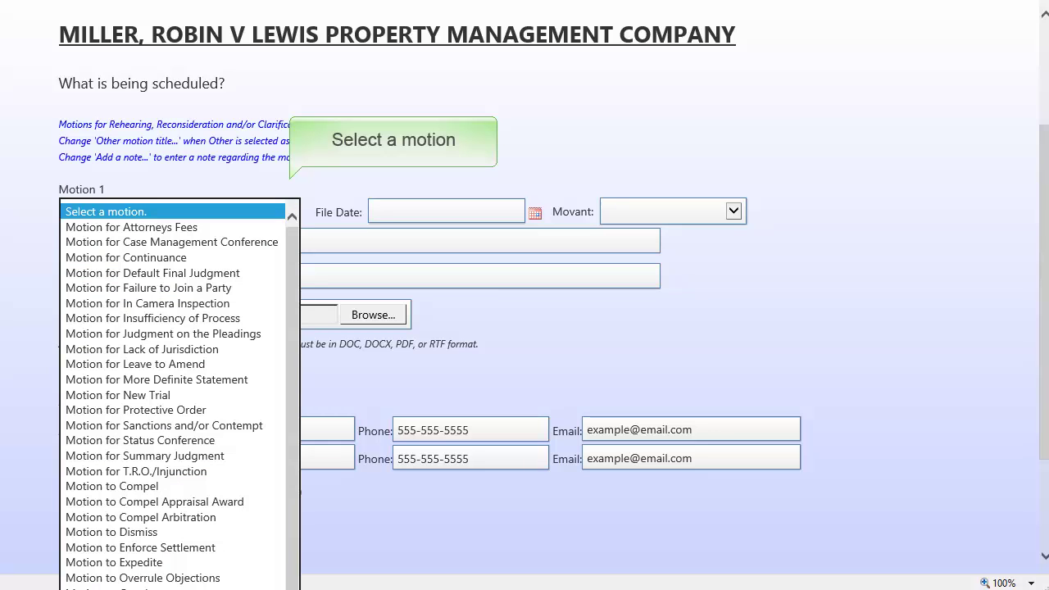
{"action": "key", "text": "Down"}
{"action": "key", "text": "Return"}
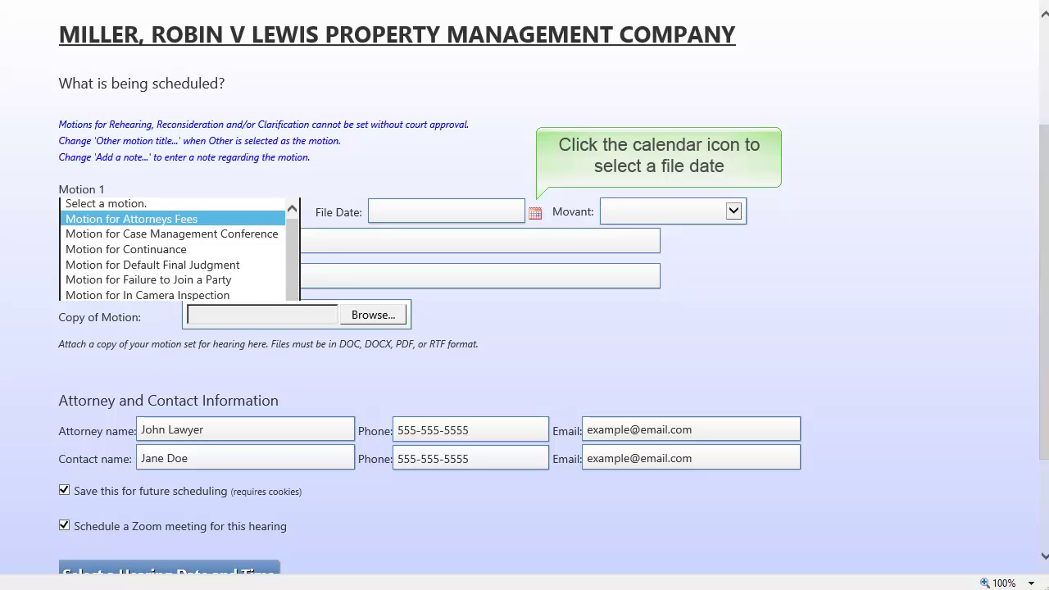
{"action": "key", "text": "Tab"}
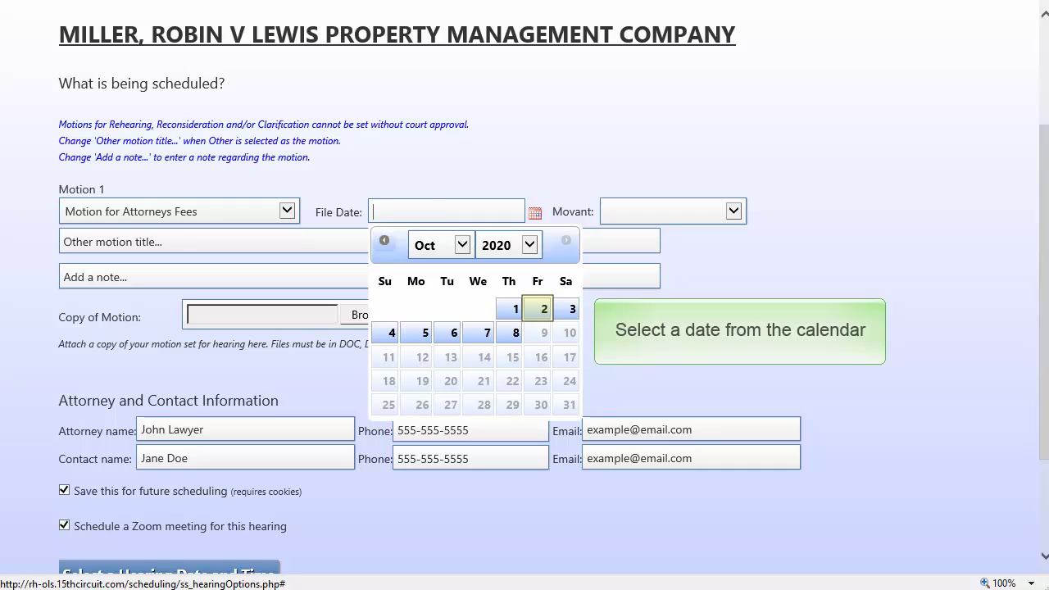
{"action": "key", "text": "Return"}
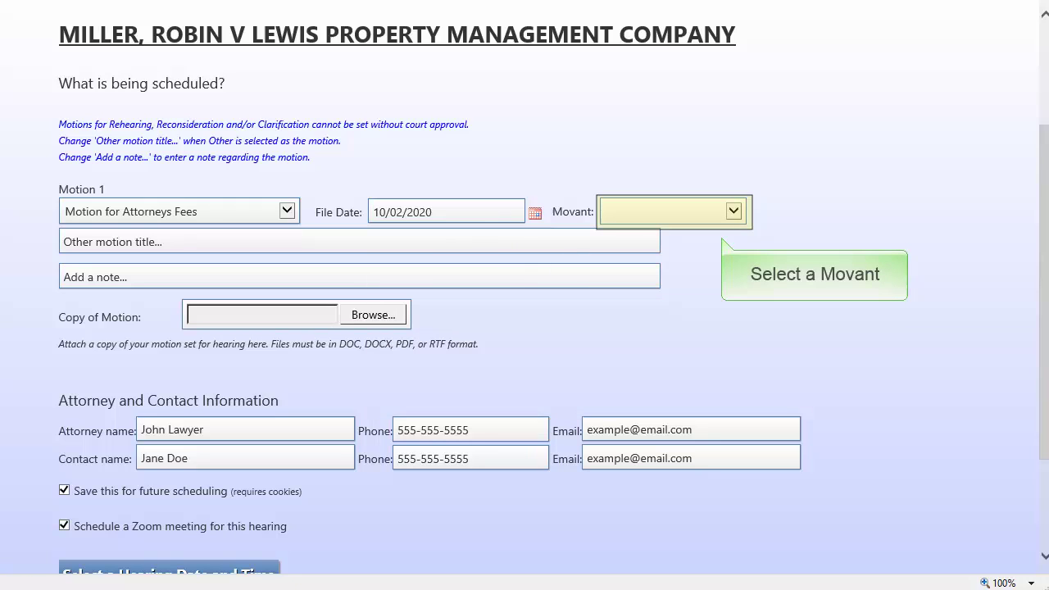
{"action": "key", "text": "alt+Down"}
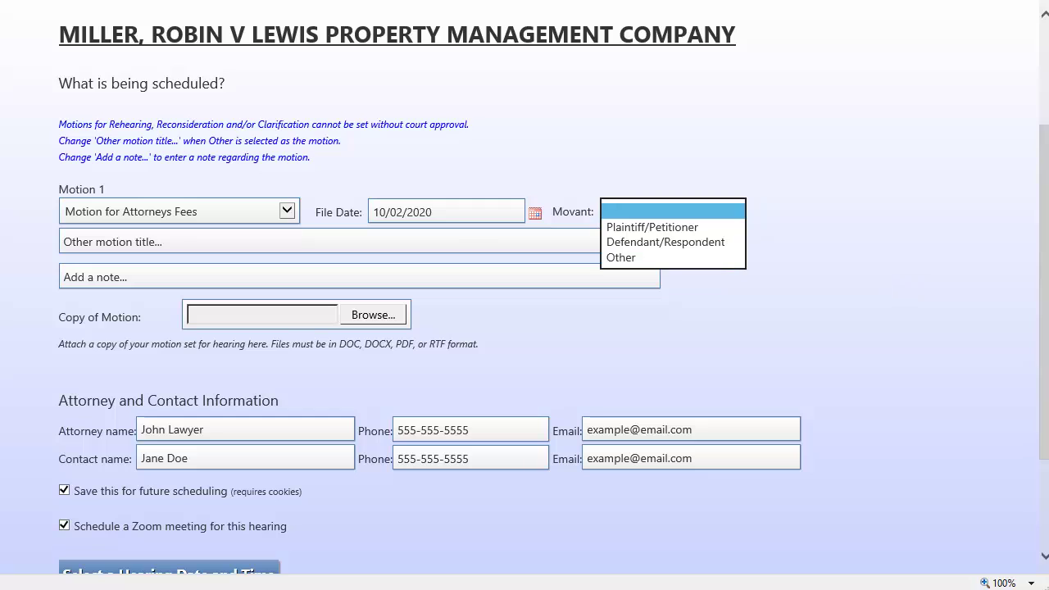
{"action": "key", "text": "Down"}
Step: Title the motion 'A different title' and add the note 'An important note'
{"action": "key", "text": "Tab"}
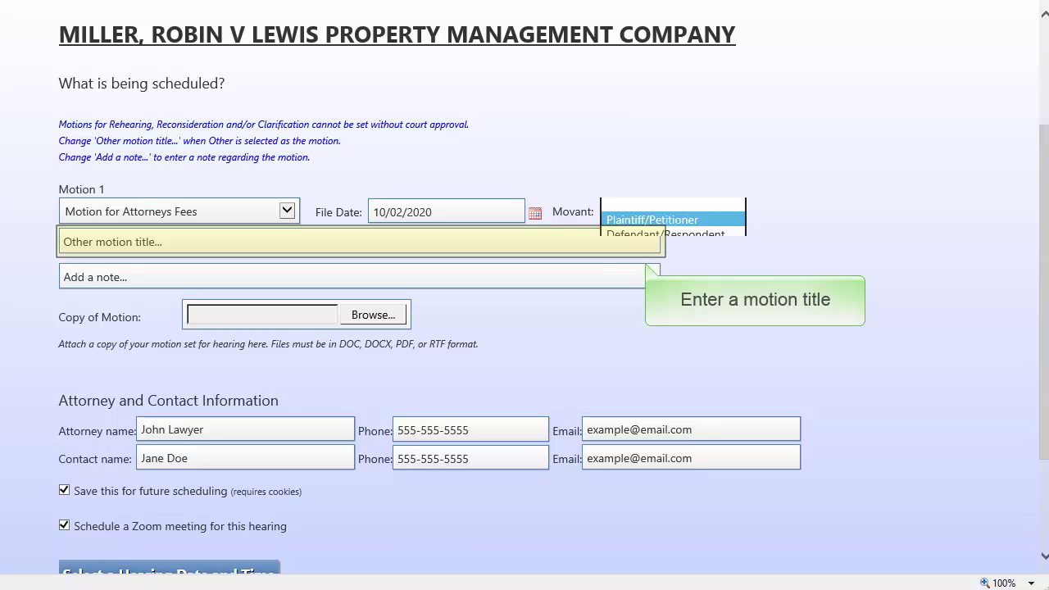
{"action": "type", "text": "A differen"}
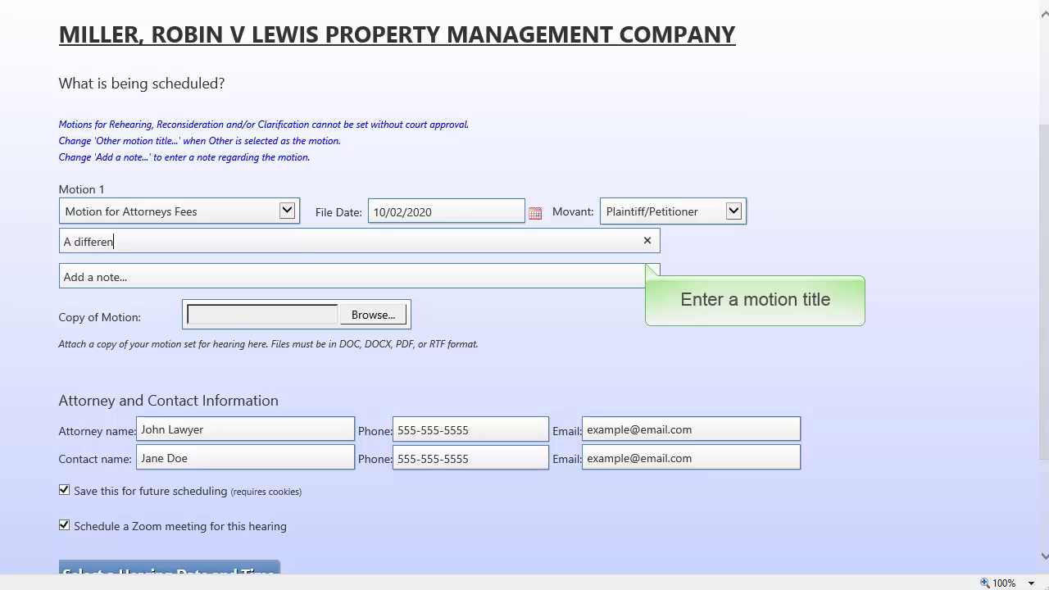
{"action": "type", "text": "t title"}
{"action": "key", "text": "Tab"}
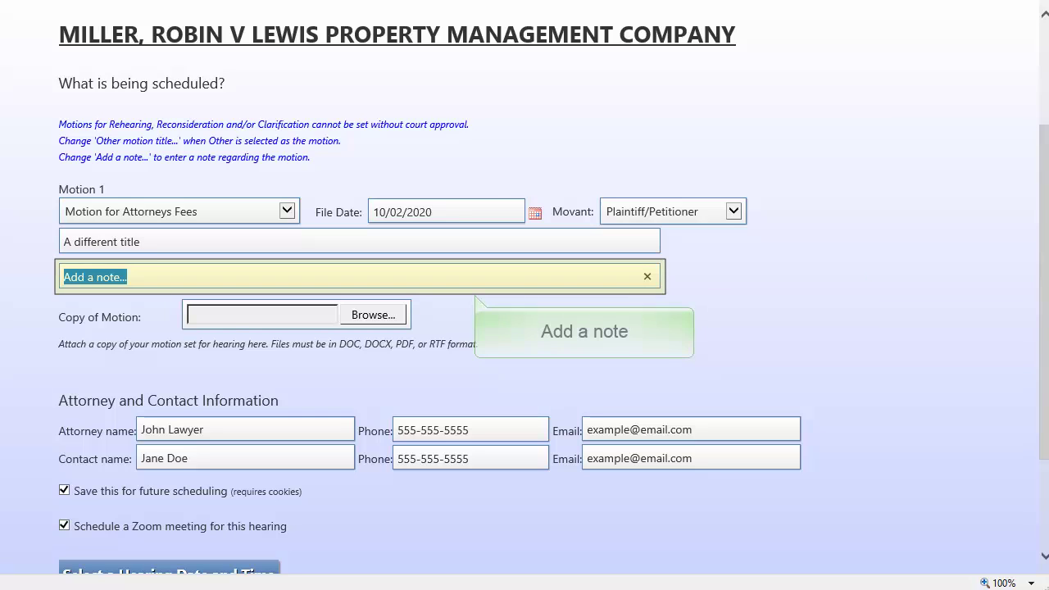
{"action": "type", "text": "An important n"}
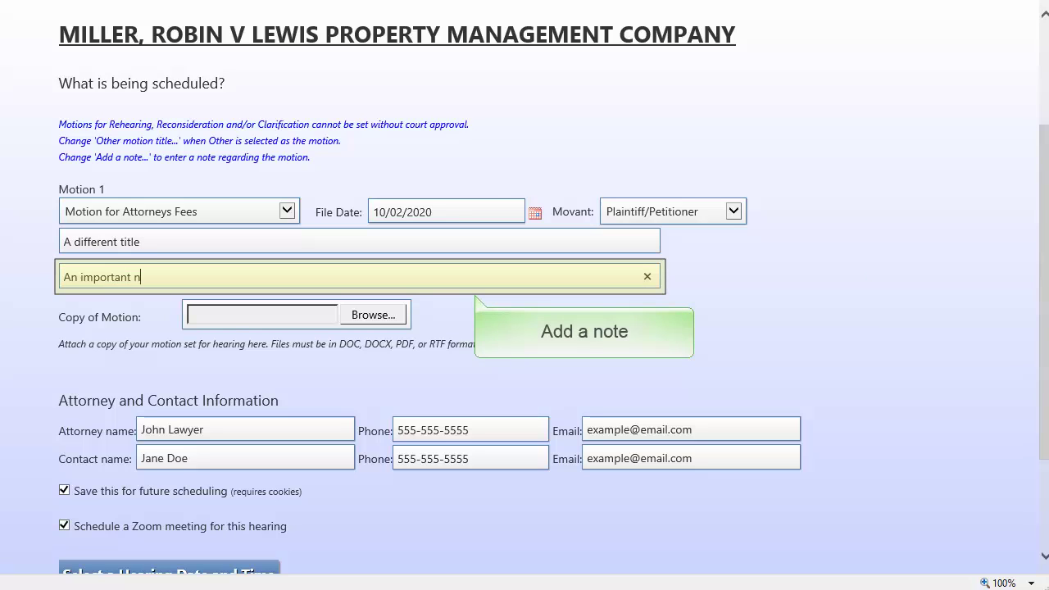
{"action": "type", "text": "ote"}
Step: Attach test-motion.doc as the copy of the motion
{"action": "key", "text": "Tab"}
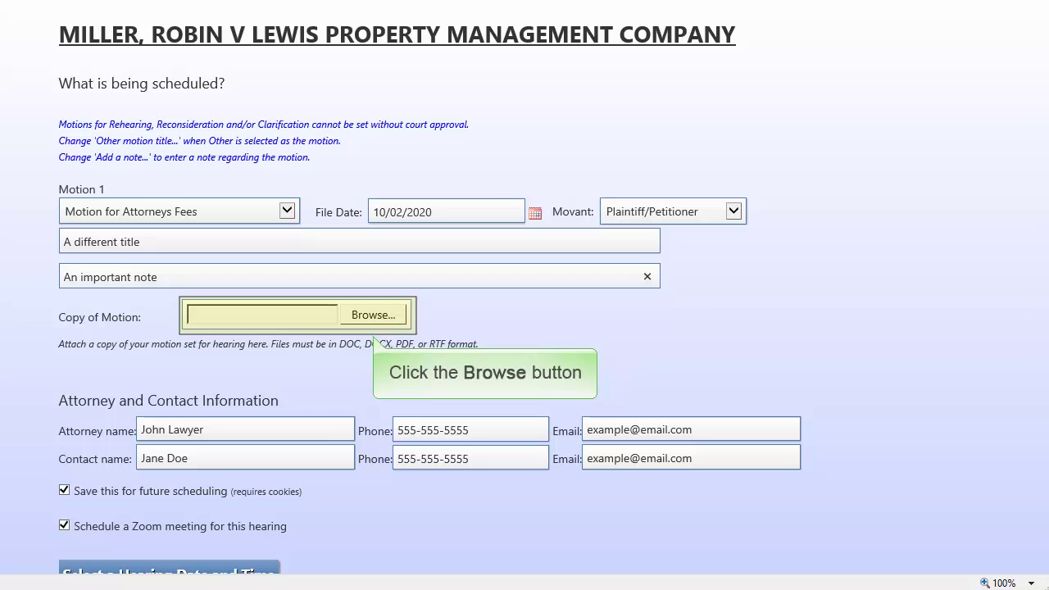
{"action": "left_click", "coordinate": [372, 315]}
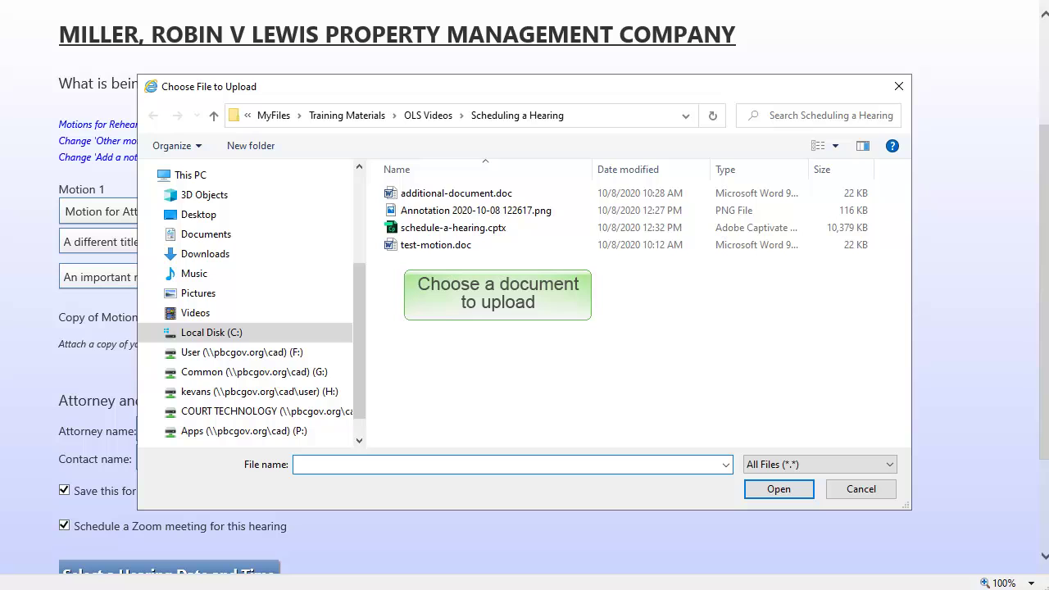
{"action": "left_click", "coordinate": [434, 244]}
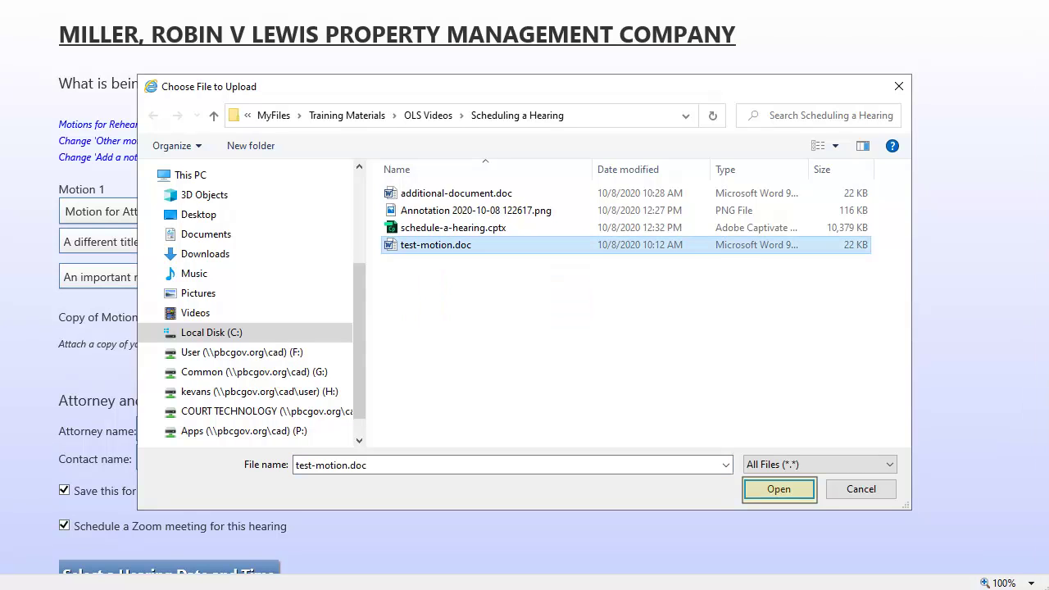
{"action": "left_click", "coordinate": [779, 489]}
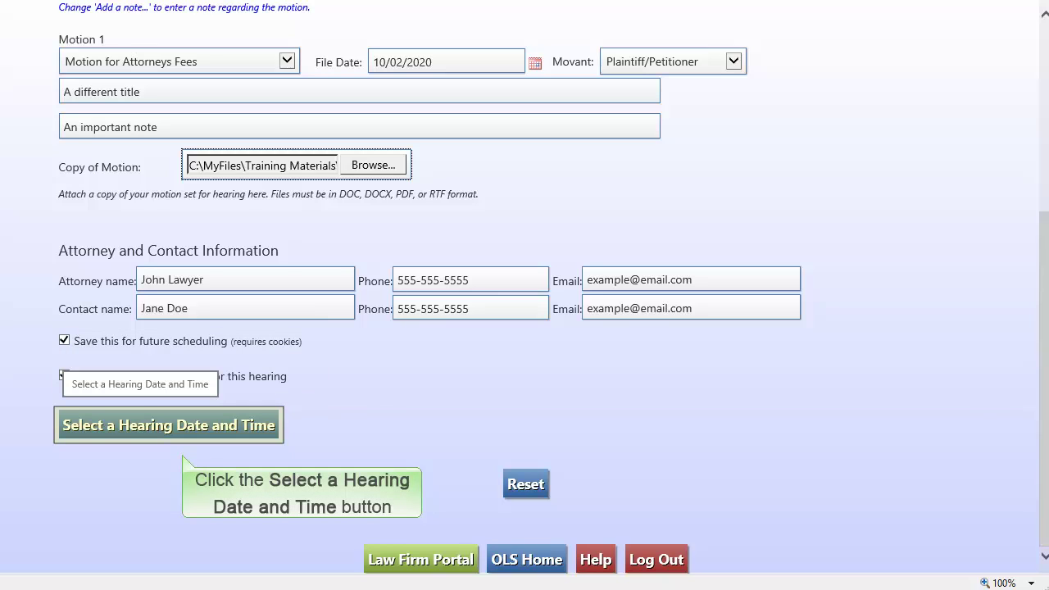
Step: Go to selecting the hearing date and time
{"action": "left_click", "coordinate": [168, 424]}
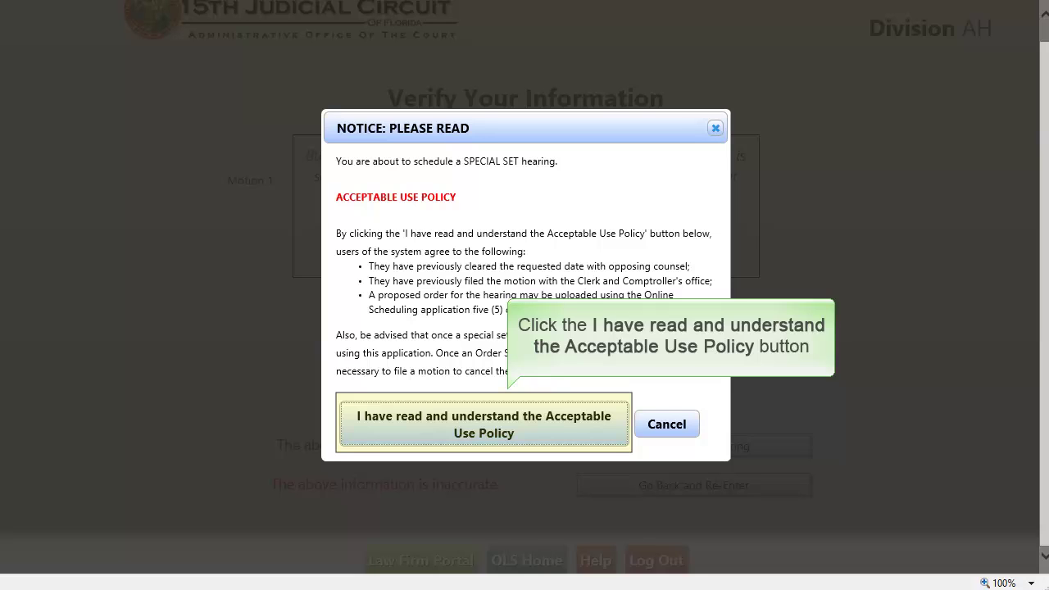
Step: Replace ON with FOR so the order heading reads ORDER SETTING HEARING FOR
{"action": "scroll", "coordinate": [897, 333], "scroll_direction": "down", "scroll_amount": 2}
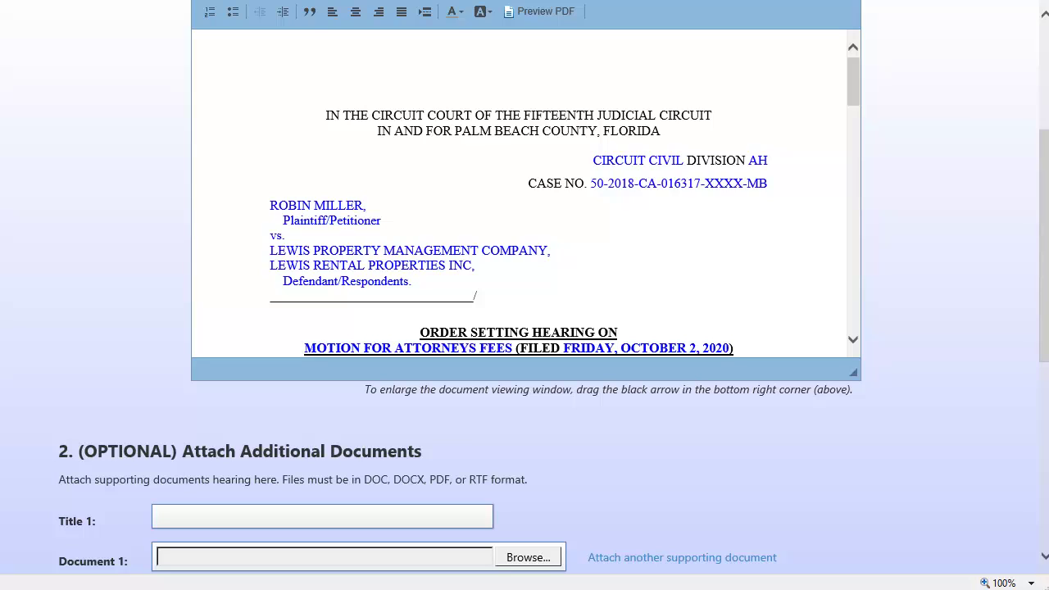
{"action": "double_click", "coordinate": [607, 332]}
{"action": "type", "text": "FOR"}
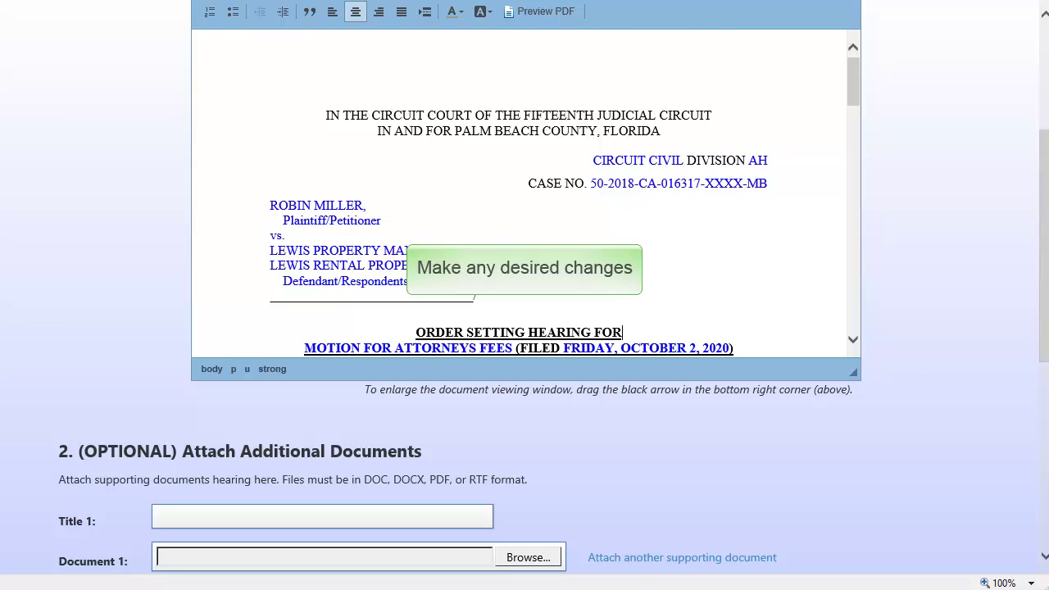
{"action": "scroll", "coordinate": [772, 474], "scroll_direction": "down", "scroll_amount": 4}
{"action": "left_click", "coordinate": [220, 169]}
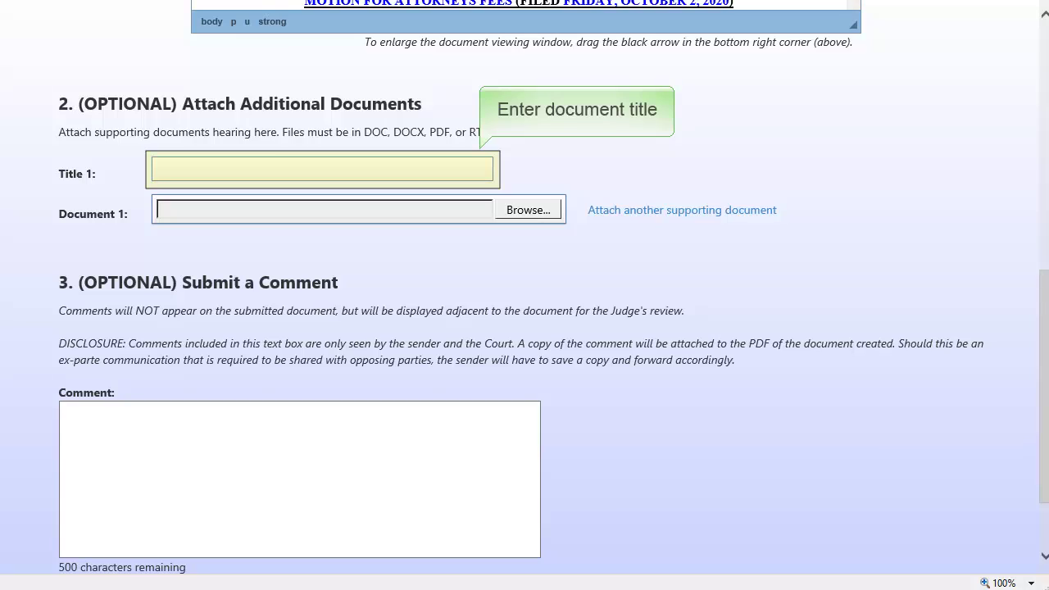
Step: Attach additional-document.doc titled 'Document title' with the comment 'Comments'
{"action": "type", "text": "Document"}
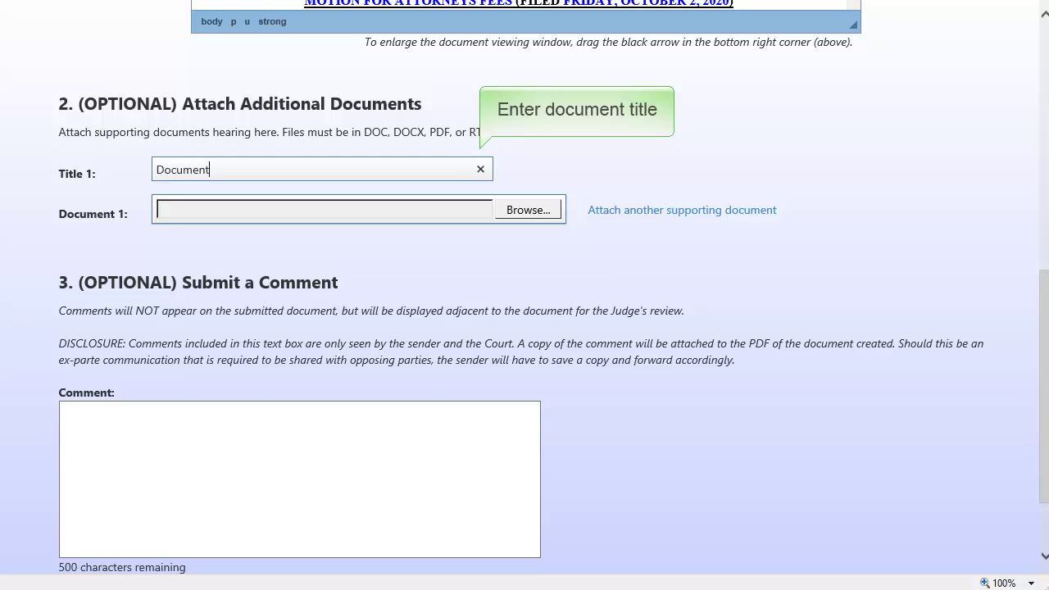
{"action": "type", "text": " title"}
{"action": "key", "text": "Tab"}
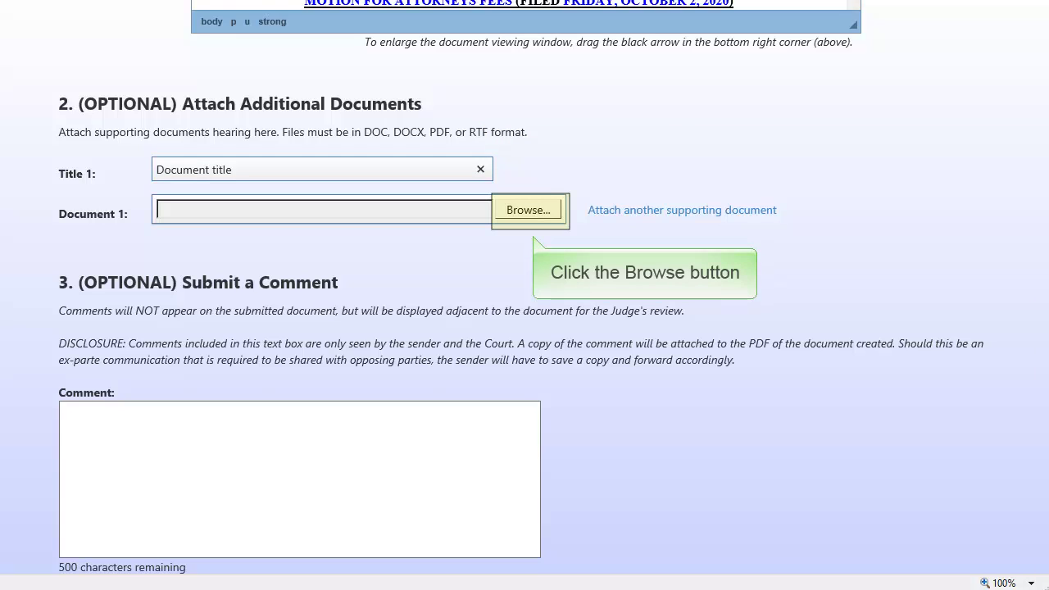
{"action": "key", "text": "Return"}
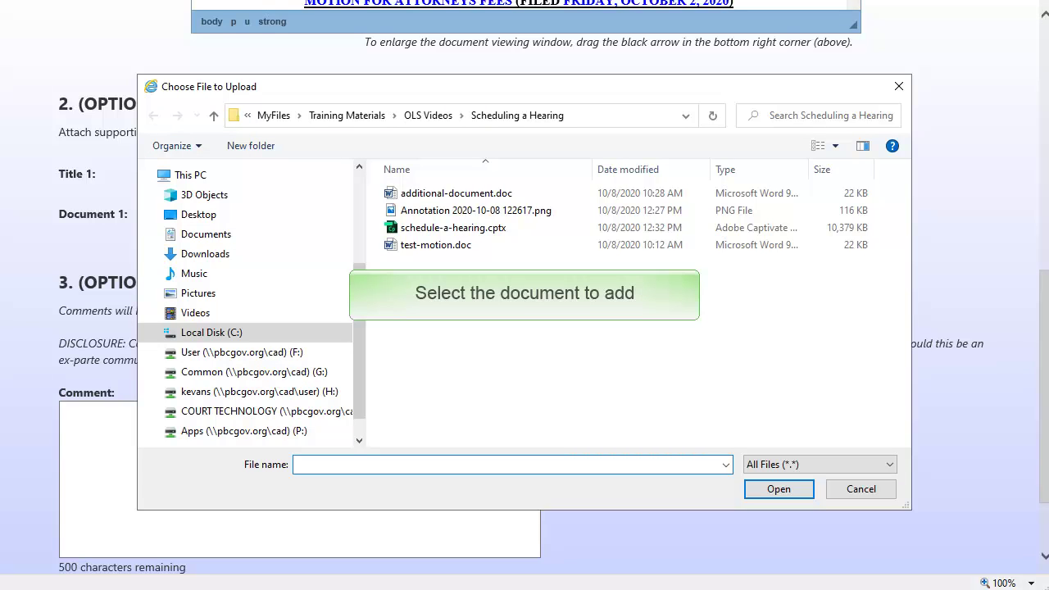
{"action": "left_click", "coordinate": [455, 192]}
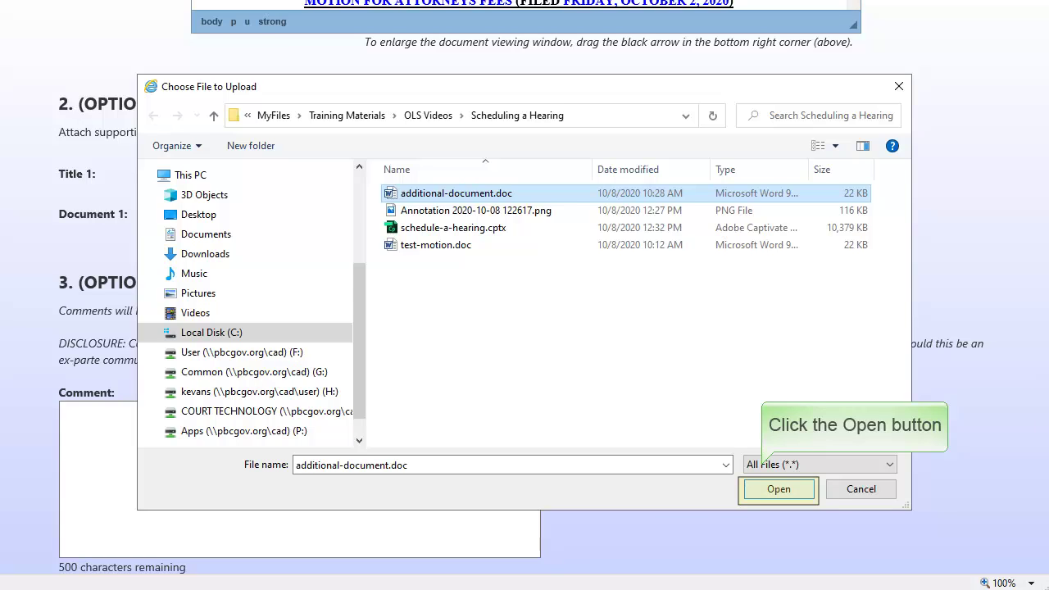
{"action": "key", "text": "Return"}
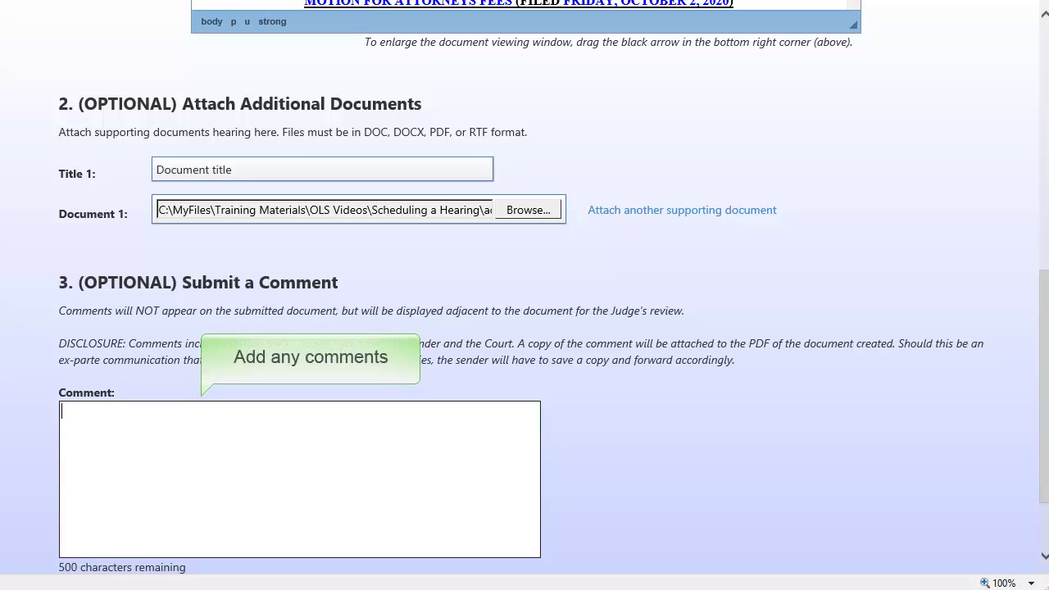
{"action": "type", "text": "Comments"}
{"action": "scroll", "coordinate": [788, 266], "scroll_direction": "down", "scroll_amount": 2}
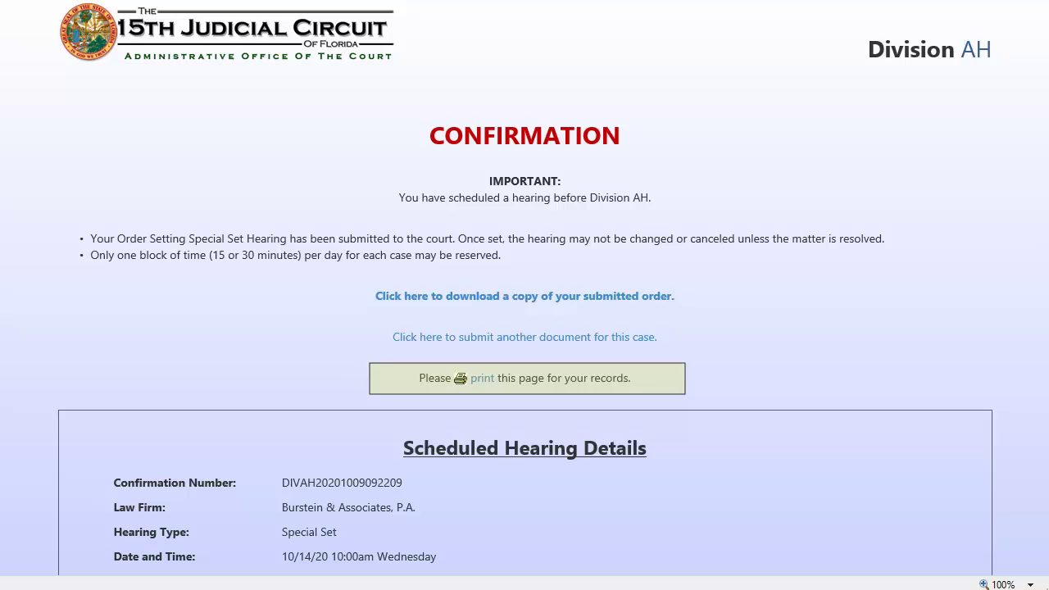
Step: Review the confirmation and Zoom meeting invitation, then return to the OLS home page
{"action": "scroll", "coordinate": [788, 286], "scroll_direction": "down", "scroll_amount": 1}
{"action": "scroll", "coordinate": [787, 287], "scroll_direction": "down", "scroll_amount": 3}
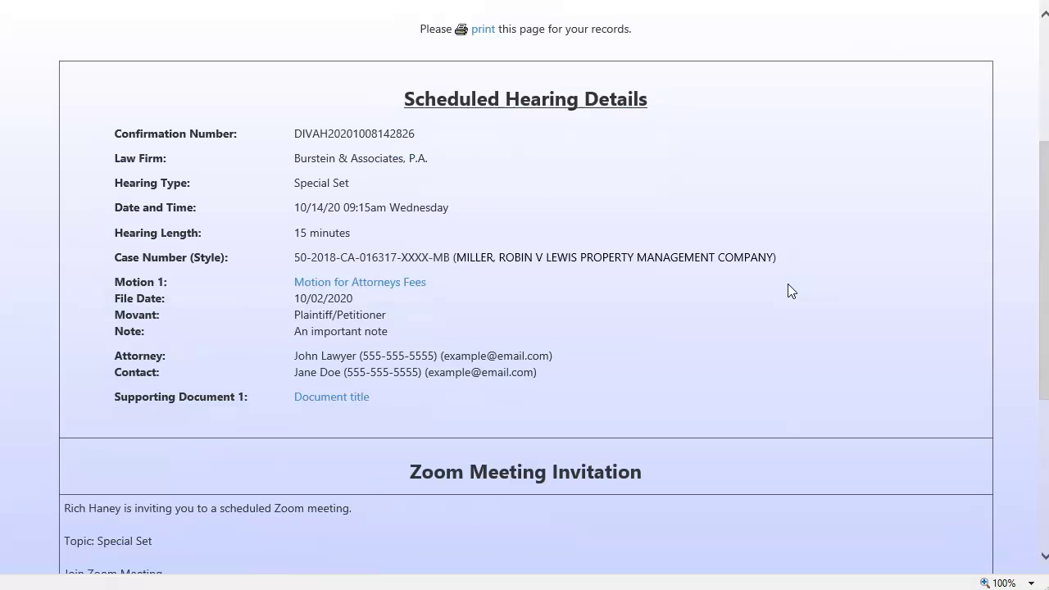
{"action": "scroll", "coordinate": [787, 287], "scroll_direction": "down", "scroll_amount": 2}
{"action": "scroll", "coordinate": [787, 284], "scroll_direction": "down", "scroll_amount": 3}
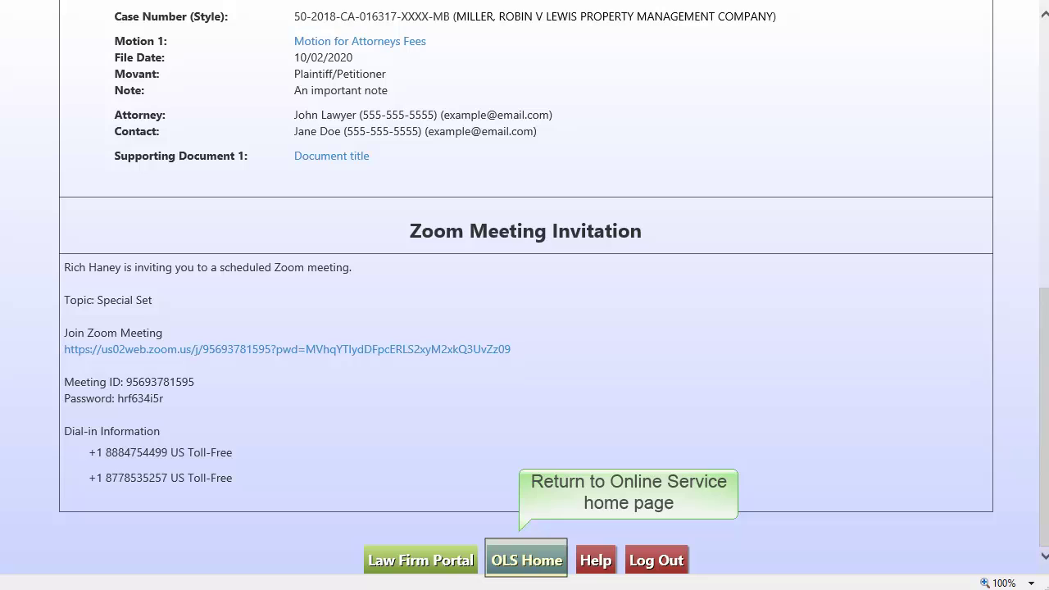
{"action": "left_click", "coordinate": [526, 560]}
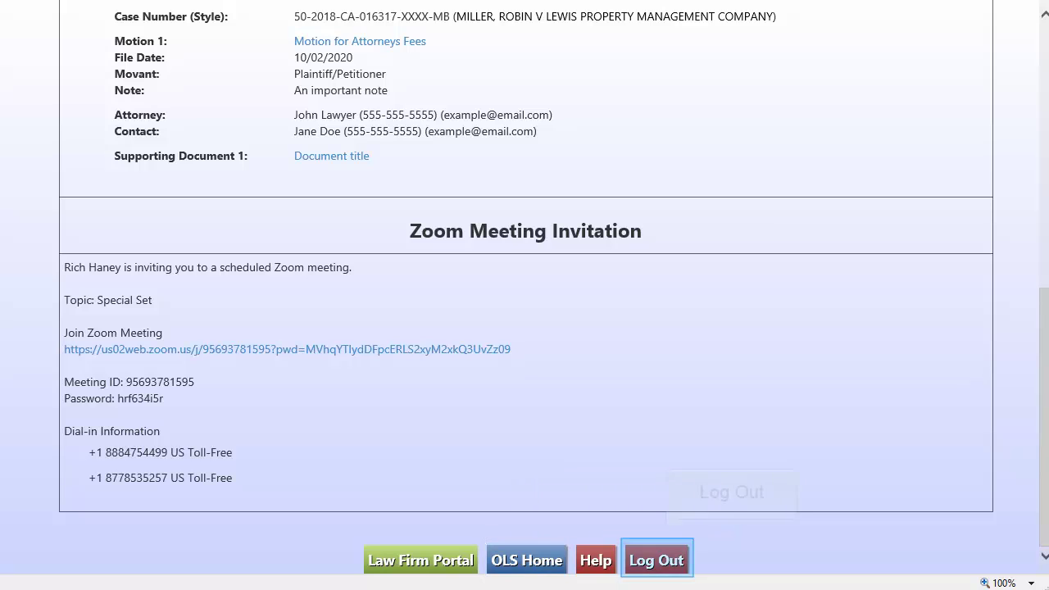